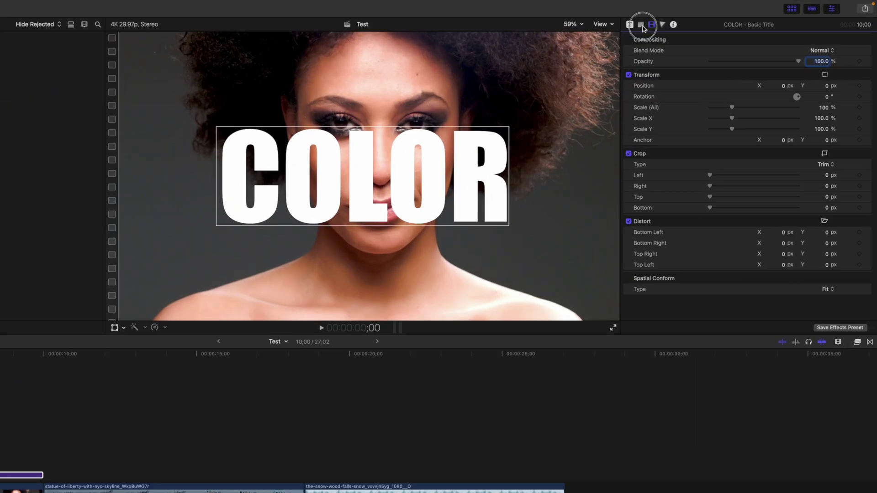
- Show the Text inspector settings for the white Impact COLOR title
{"action": "left_click", "coordinate": [697, 18]}
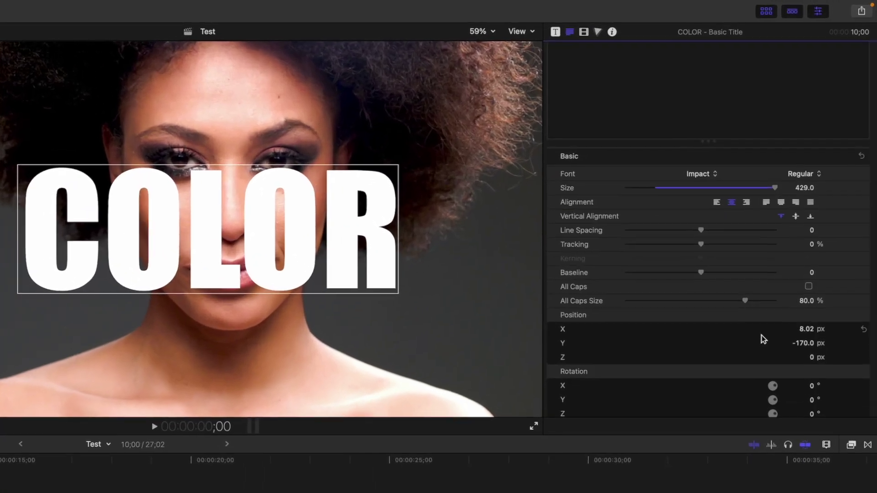
- Try a turquoise face colour on COLOR, revert it to white Snow, and show the Effects browser
{"action": "scroll", "coordinate": [810, 195], "scroll_direction": "down", "scroll_amount": 5}
{"action": "left_click", "coordinate": [834, 191]}
{"action": "left_click", "coordinate": [441, 163]}
{"action": "left_click", "coordinate": [484, 159]}
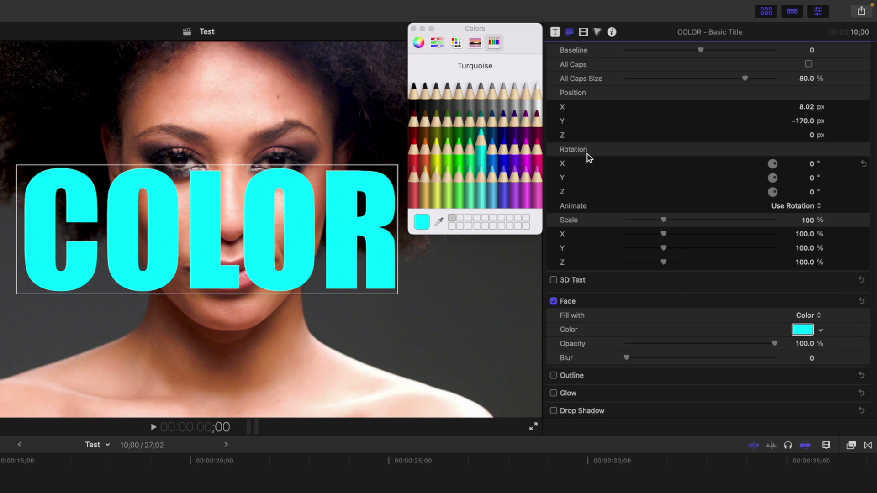
{"action": "left_click", "coordinate": [539, 104]}
{"action": "key", "text": "cmd+5"}
{"action": "left_click", "coordinate": [413, 29]}
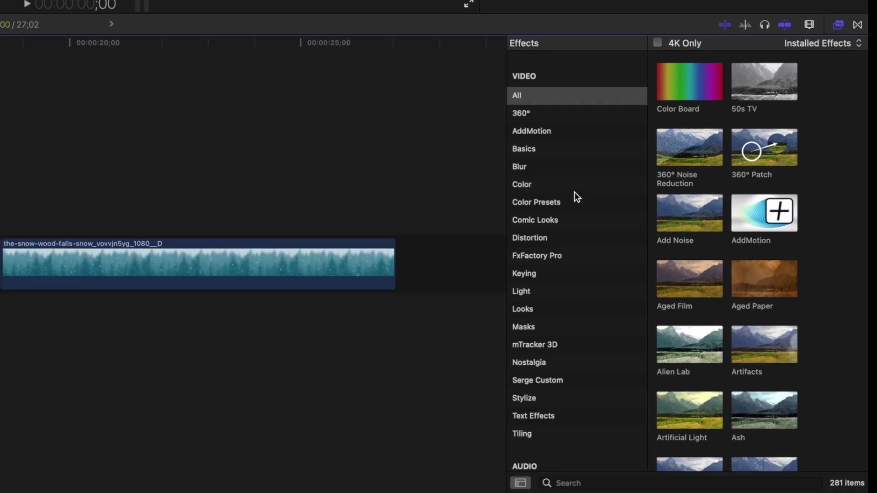
- Filter effects to the Color category and apply Colorize to the COLOR title clip
{"action": "left_click", "coordinate": [574, 188]}
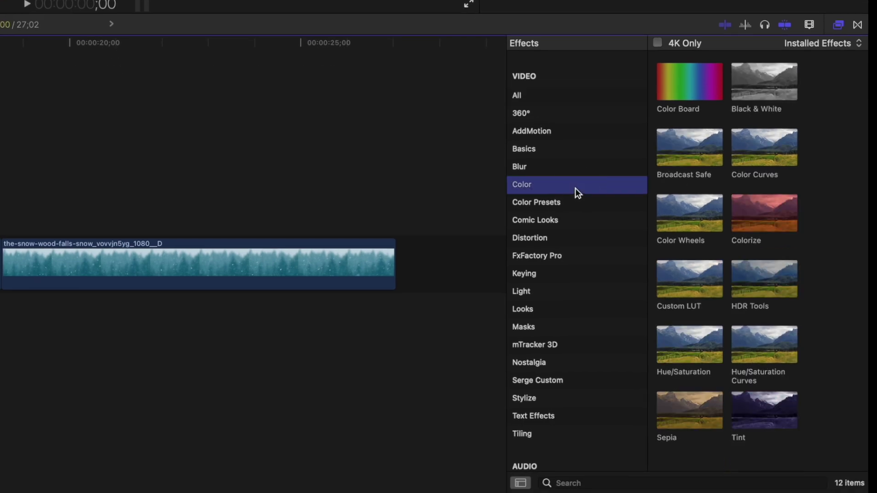
{"action": "left_click_drag", "start_coordinate": [746, 220], "coordinate": [272, 233]}
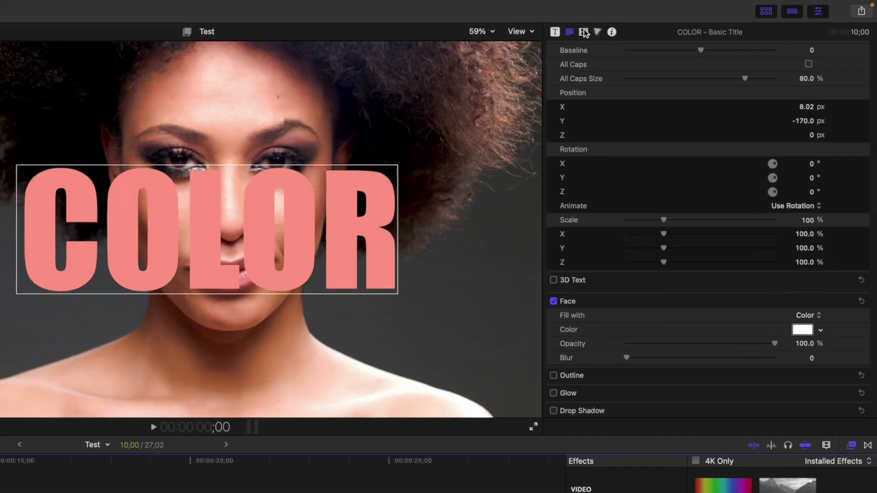
- Set Colorize's Remap White To to a red pencil and raise Intensity from 50 to 100
{"action": "left_click", "coordinate": [584, 32]}
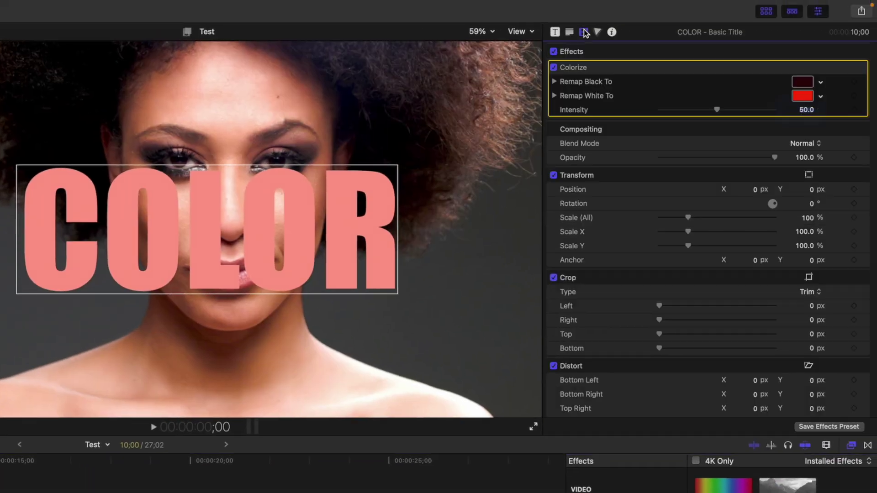
{"action": "left_click", "coordinate": [803, 96]}
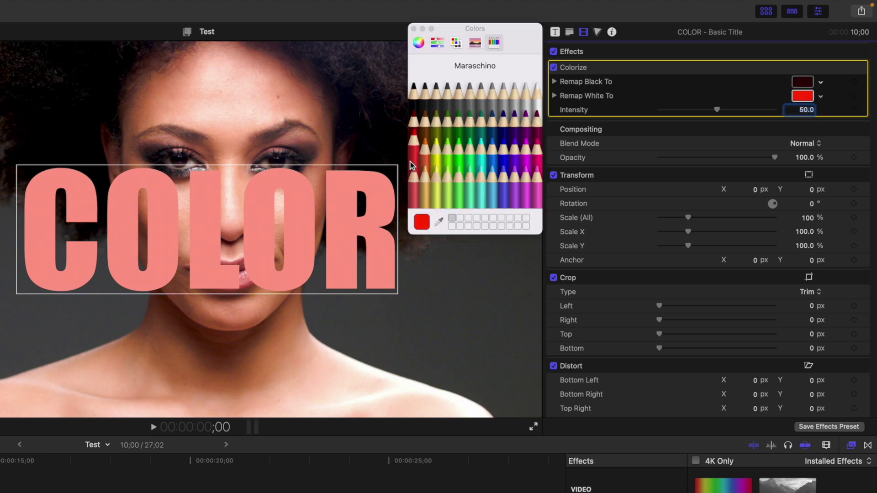
{"action": "left_click_drag", "start_coordinate": [719, 111], "coordinate": [802, 110]}
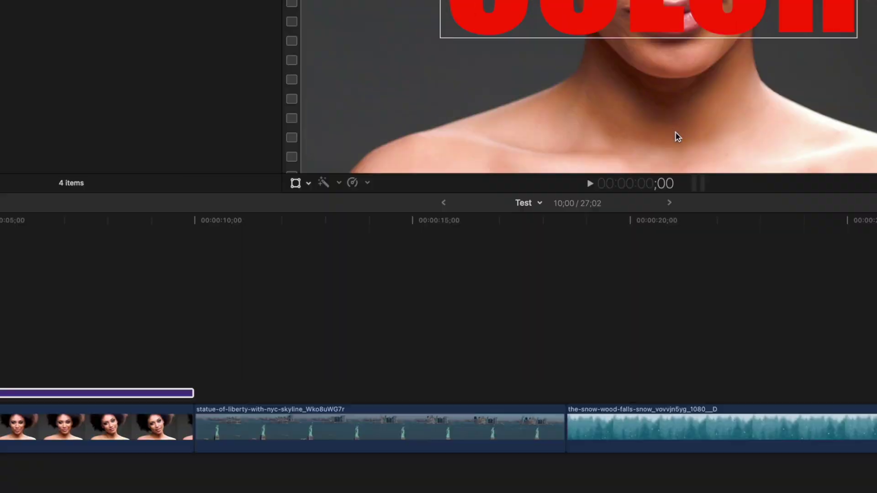
- During playback, keyframe the title colour to orange, yellow, then green at successive times
{"action": "key", "text": "space"}
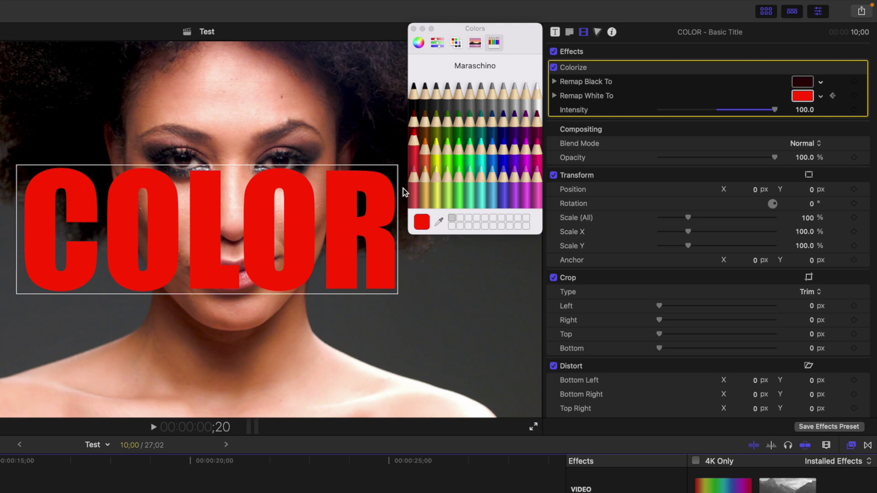
{"action": "left_click", "coordinate": [424, 157]}
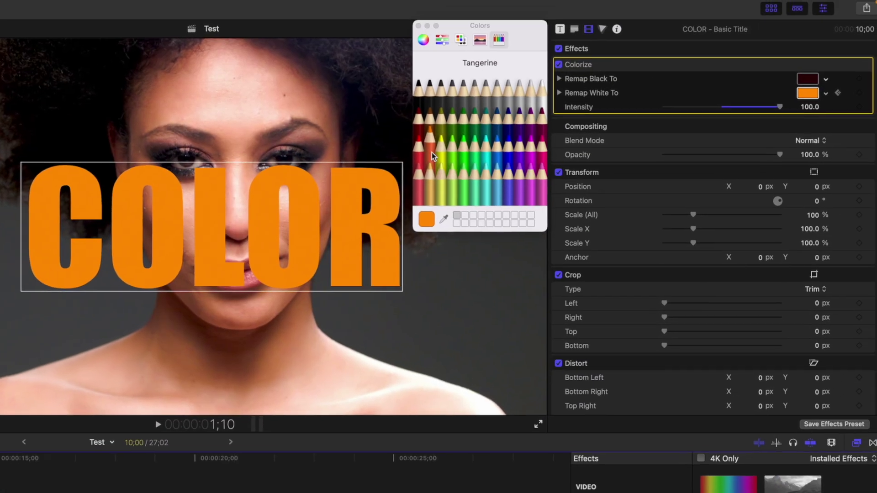
{"action": "left_click", "coordinate": [438, 152]}
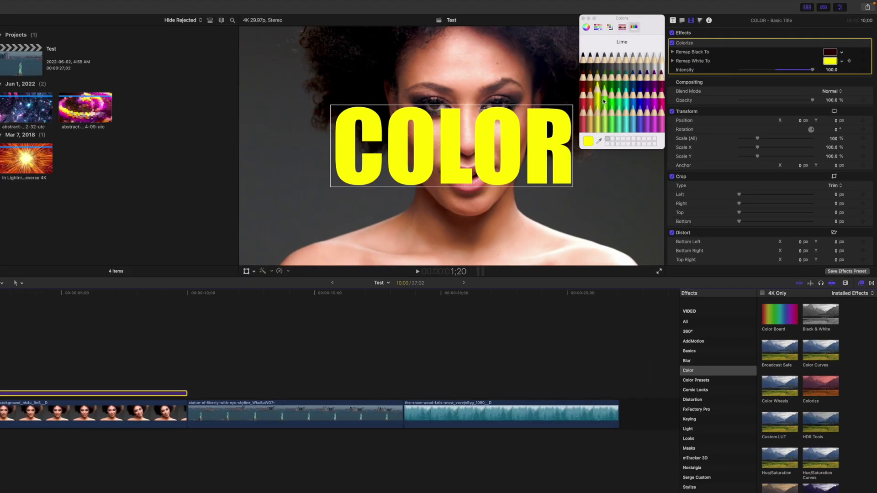
{"action": "left_click", "coordinate": [633, 90]}
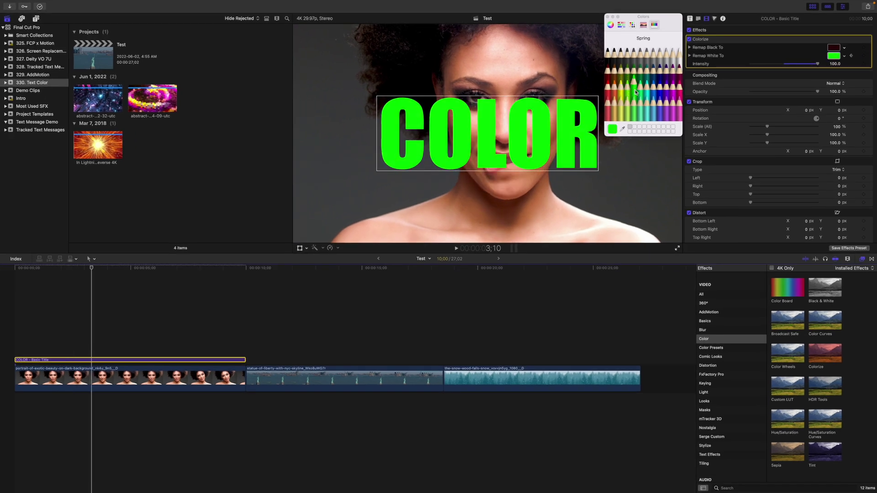
- Continue keyframing aqua, blue, purple, pink and back to red, then preview full screen
{"action": "left_click", "coordinate": [640, 90]}
{"action": "left_click", "coordinate": [647, 90]}
{"action": "left_click", "coordinate": [653, 92]}
{"action": "left_click", "coordinate": [661, 91]}
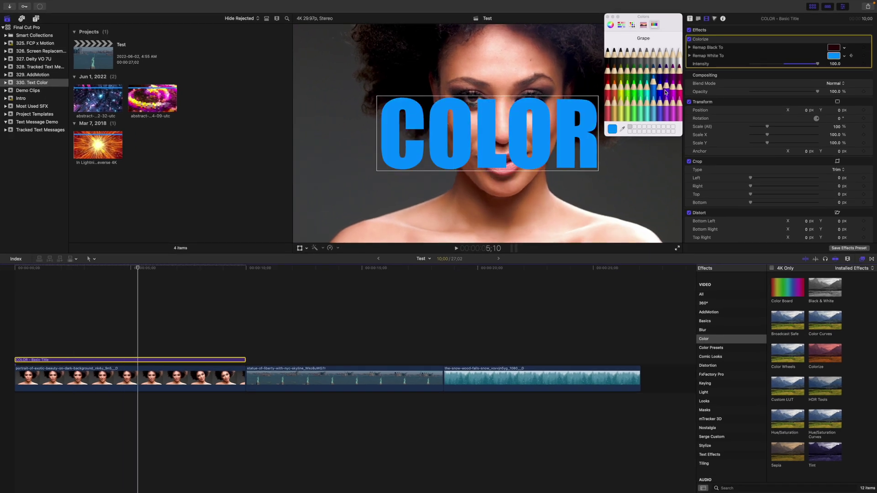
{"action": "left_click", "coordinate": [668, 93]}
{"action": "left_click", "coordinate": [675, 91]}
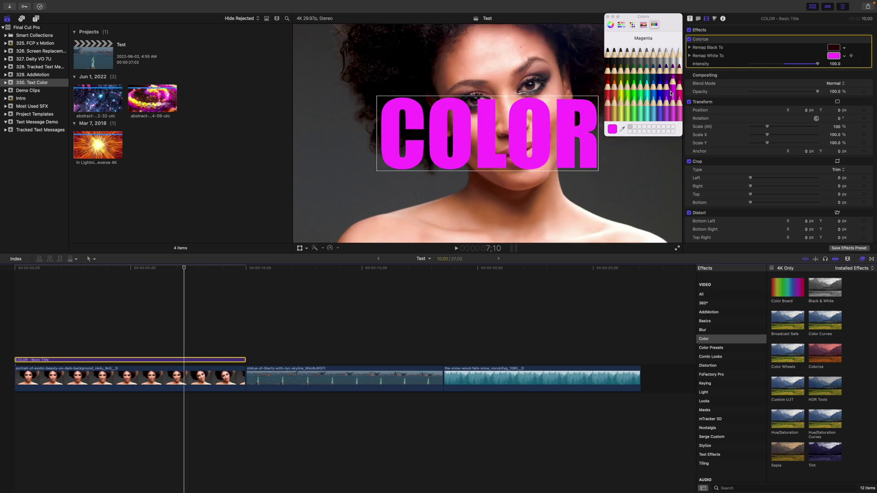
{"action": "left_click", "coordinate": [608, 93]}
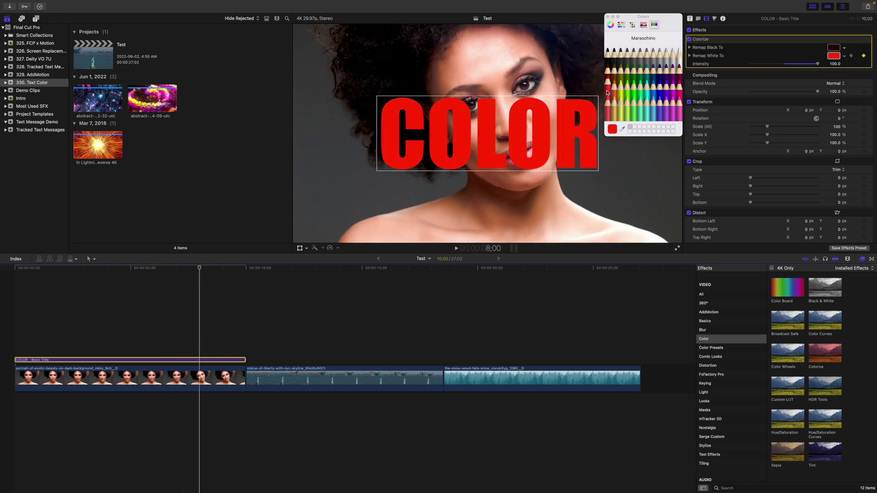
{"action": "left_click", "coordinate": [607, 17]}
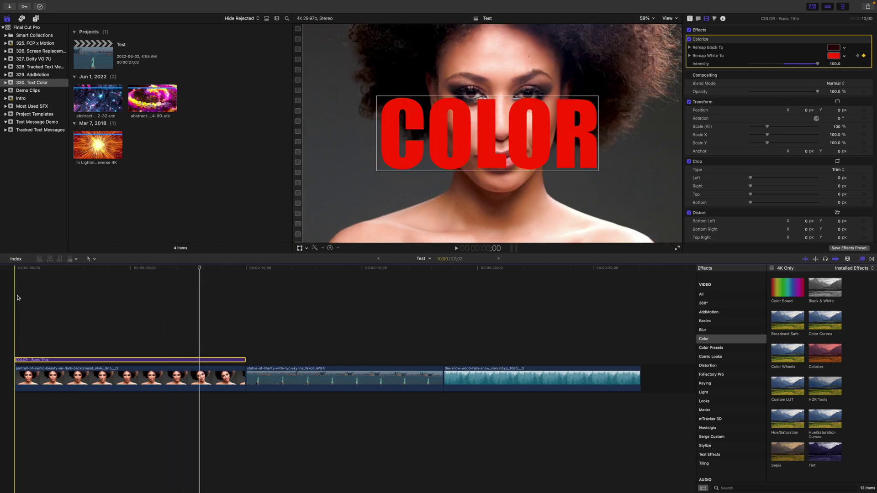
{"action": "key", "text": "super+shift+f"}
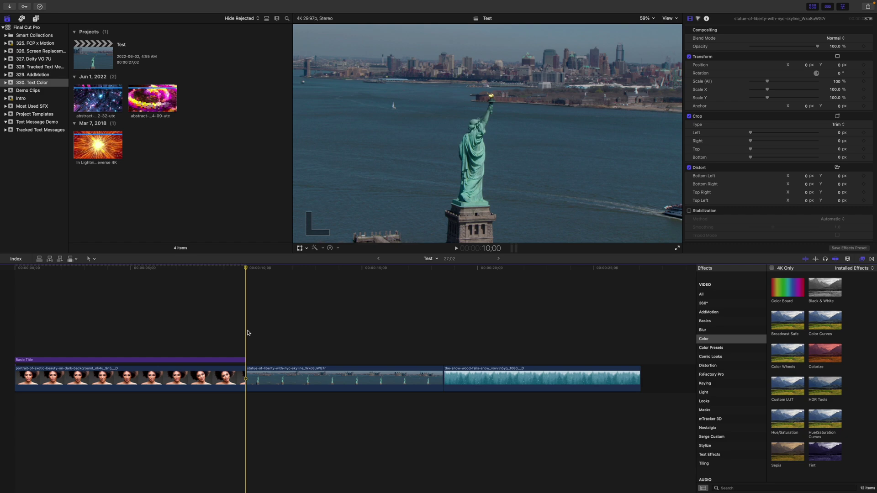
- Add a Basic Title over the Statue of Liberty clip with Ctrl-T
{"action": "key", "text": "ctrl+t"}
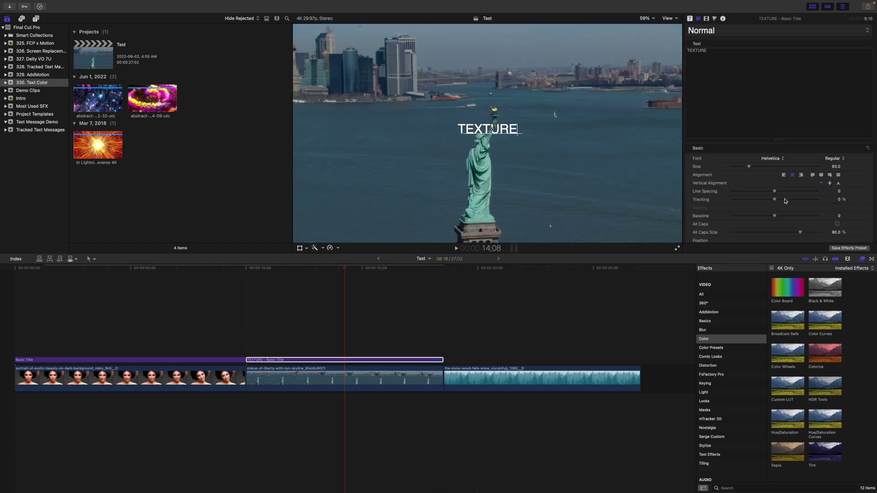
- Set the TEXTURE title font to Impact, size 383, and move it down
{"action": "left_click", "coordinate": [783, 159]}
{"action": "left_click", "coordinate": [794, 255]}
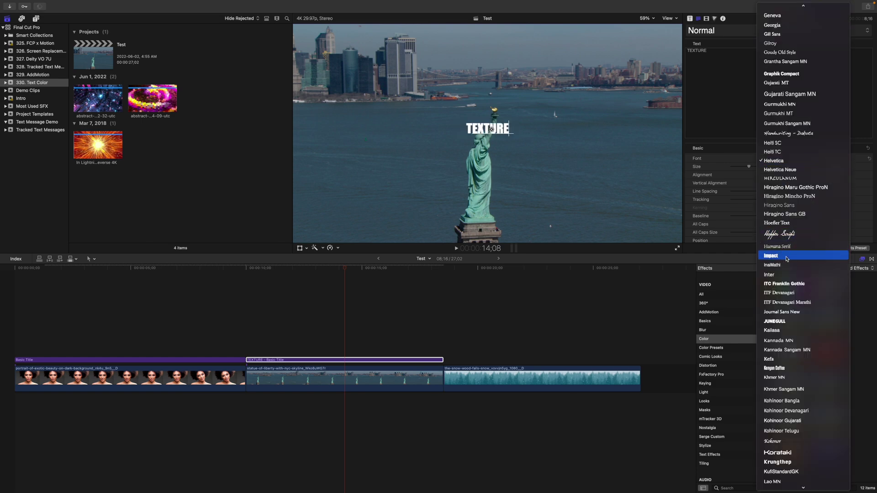
{"action": "left_click_drag", "start_coordinate": [749, 167], "coordinate": [854, 167]}
{"action": "left_click_drag", "start_coordinate": [490, 111], "coordinate": [482, 139]}
- Enable the TEXTURE title's Face and colour it grey with the Aluminum pencil
{"action": "scroll", "coordinate": [811, 181], "scroll_direction": "down", "scroll_amount": 5}
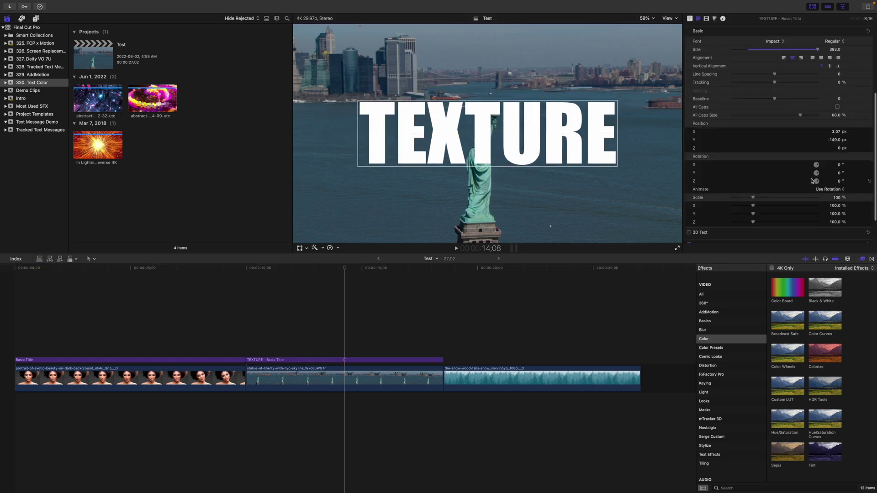
{"action": "scroll", "coordinate": [821, 192], "scroll_direction": "down", "scroll_amount": 2}
{"action": "left_click", "coordinate": [860, 208]}
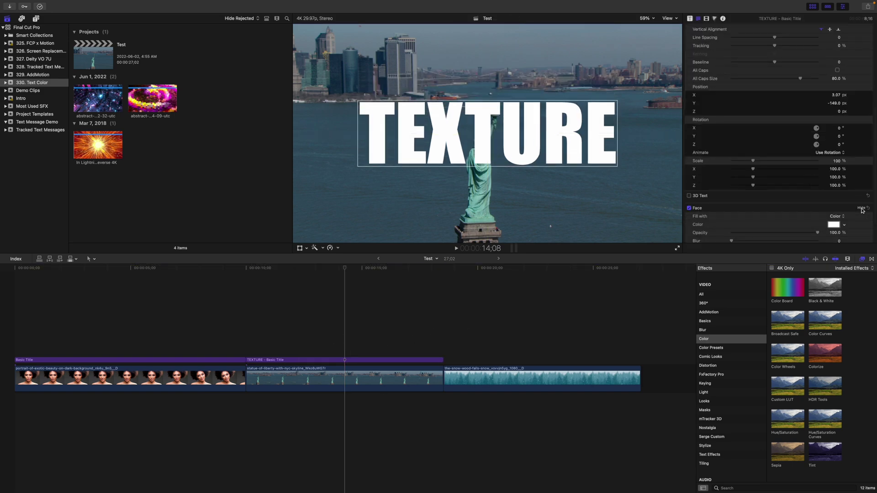
{"action": "left_click", "coordinate": [834, 225]}
{"action": "left_click", "coordinate": [652, 54]}
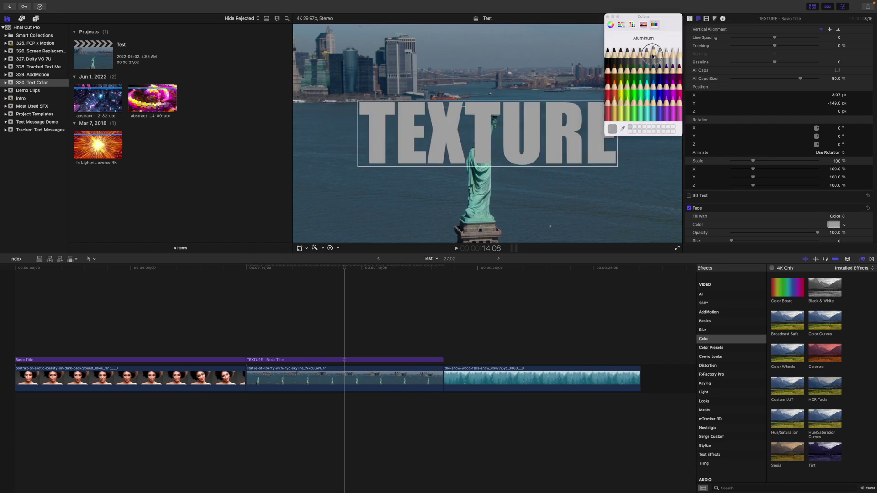
{"action": "left_click", "coordinate": [607, 17]}
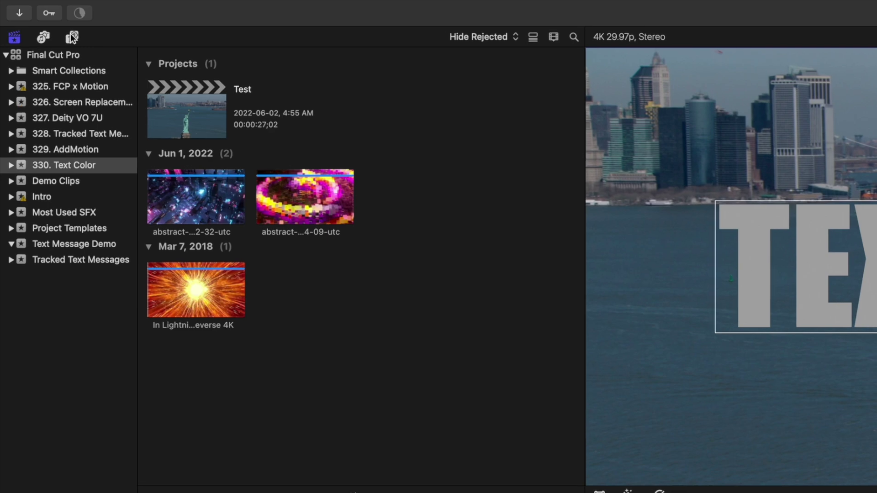
- Show the Generators' Textures category and select the Stone generator
{"action": "left_click", "coordinate": [36, 18]}
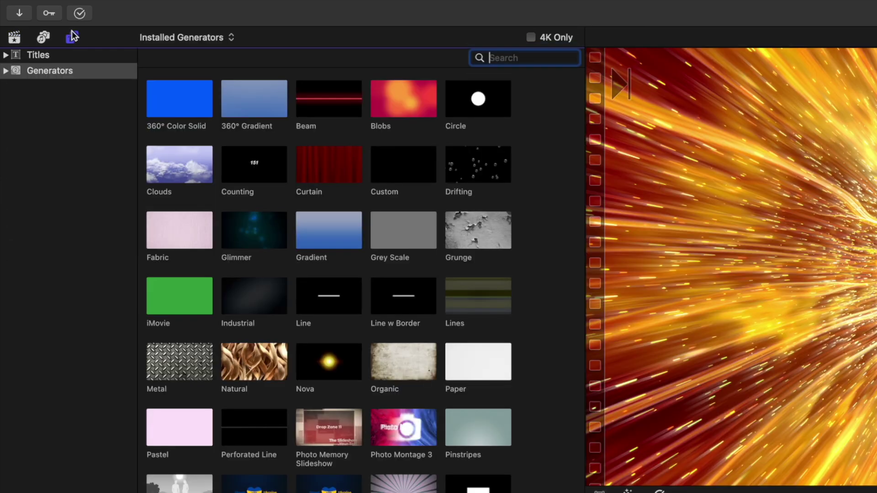
{"action": "left_click", "coordinate": [8, 69]}
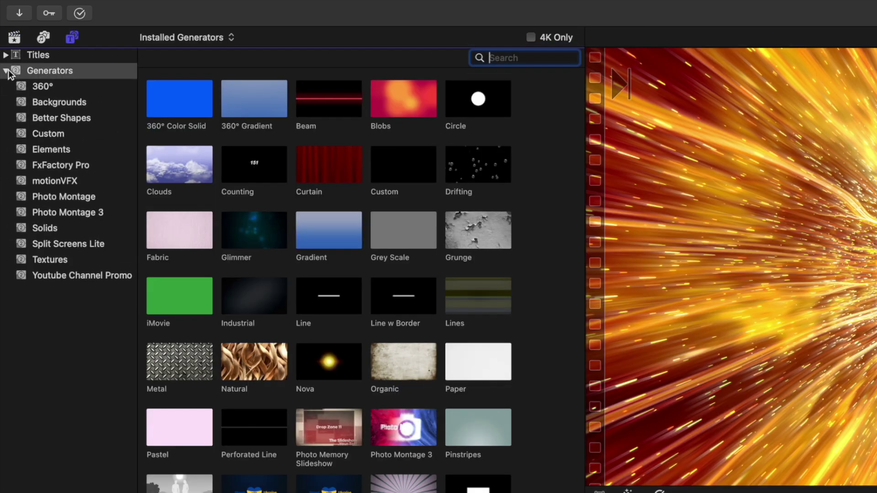
{"action": "left_click", "coordinate": [67, 259]}
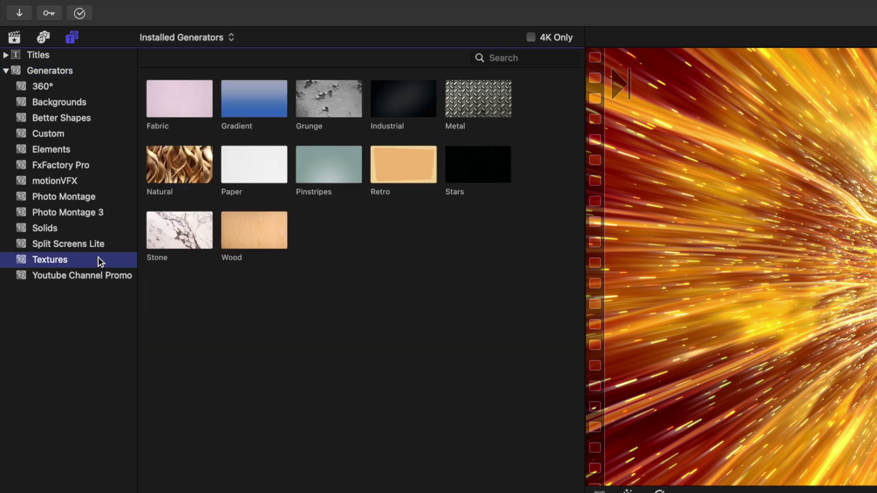
{"action": "left_click", "coordinate": [185, 233]}
- Connect the Stone generator above the Liberty clip, trim its end to 18;16, and choose Concrete 02
{"action": "left_click_drag", "start_coordinate": [184, 232], "coordinate": [211, 274]}
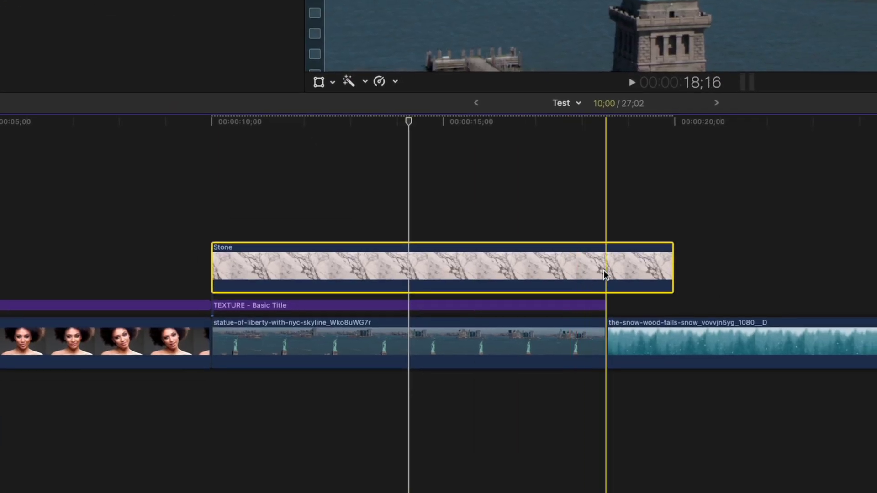
{"action": "key", "text": "alt+bracketright"}
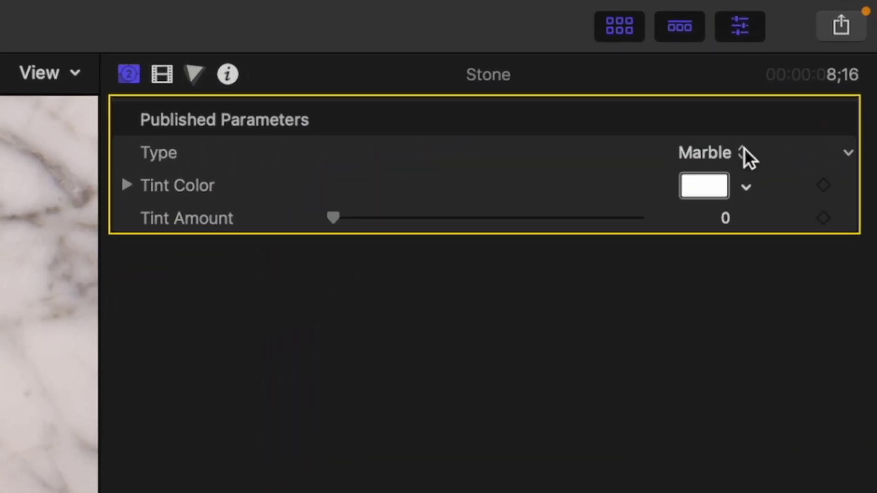
{"action": "left_click", "coordinate": [813, 65]}
{"action": "left_click", "coordinate": [738, 67]}
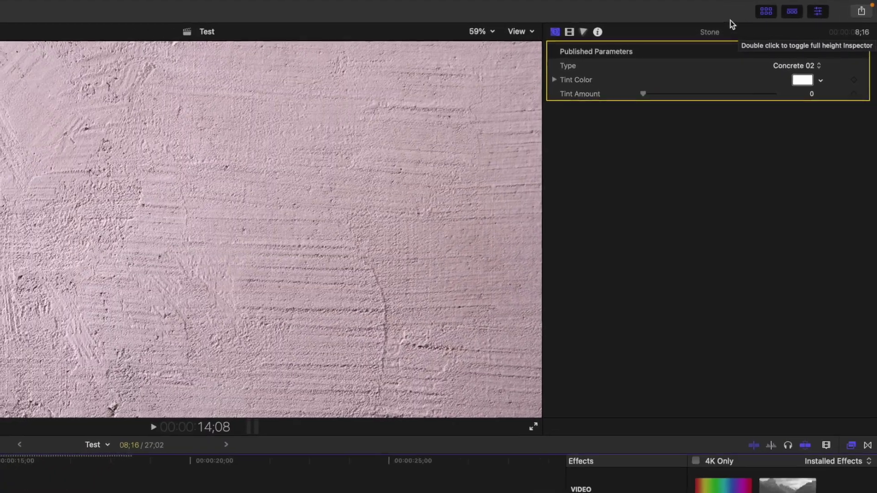
- Set the texture clip's Blend Mode to Overlay
{"action": "left_click", "coordinate": [569, 32]}
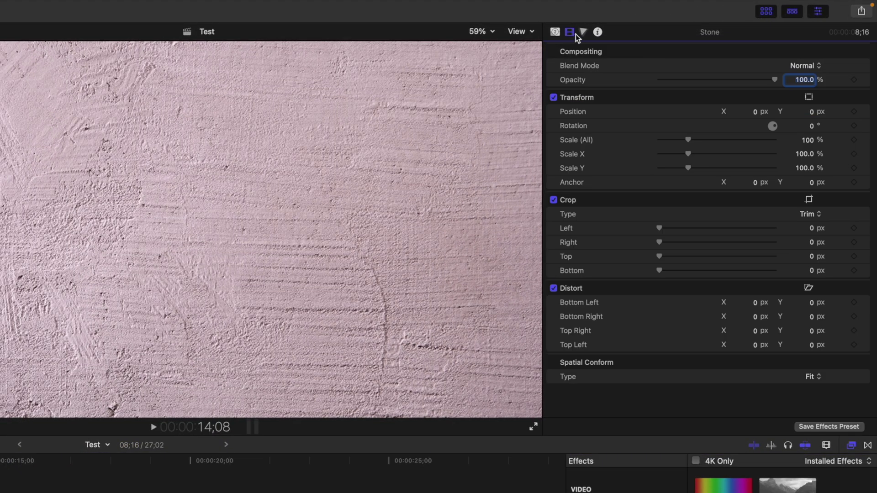
{"action": "left_click", "coordinate": [816, 66]}
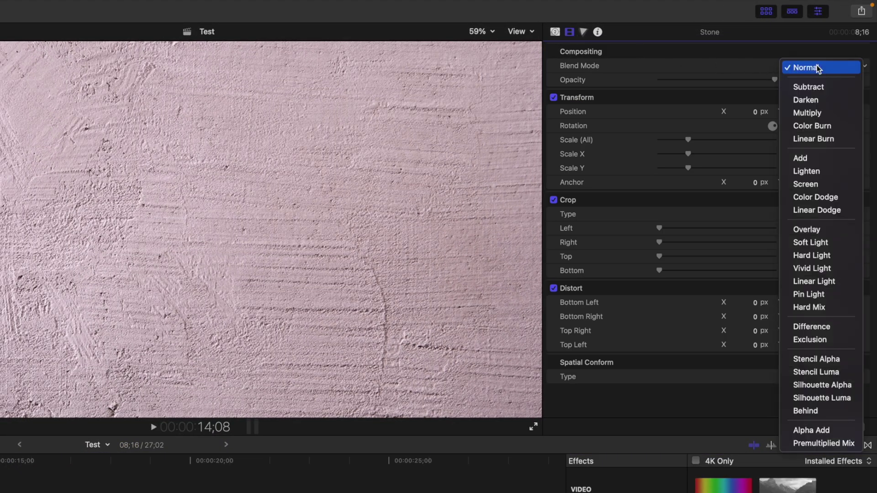
{"action": "left_click", "coordinate": [839, 229]}
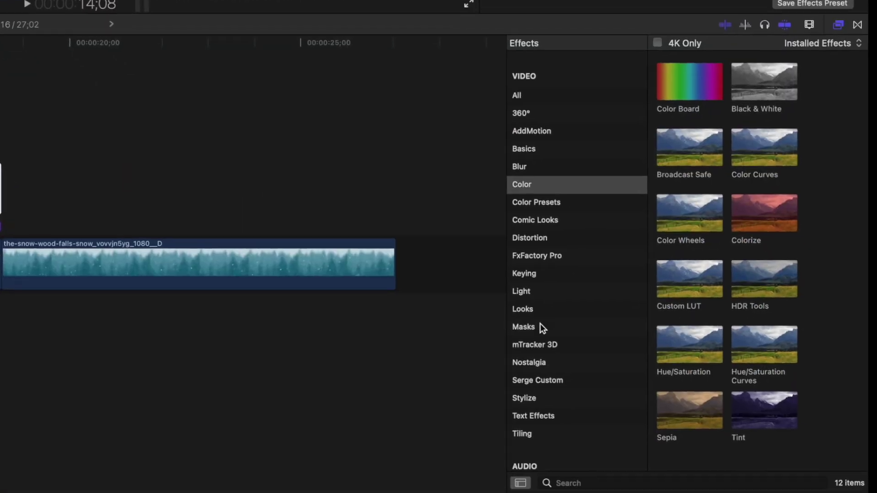
- Apply the Image Mask effect from the Masks category to the Stone clip
{"action": "left_click", "coordinate": [540, 324]}
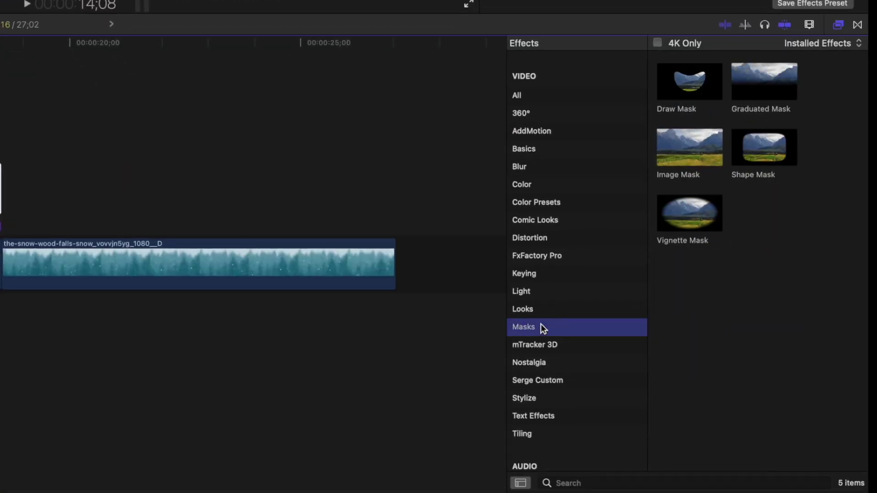
{"action": "left_click", "coordinate": [674, 144]}
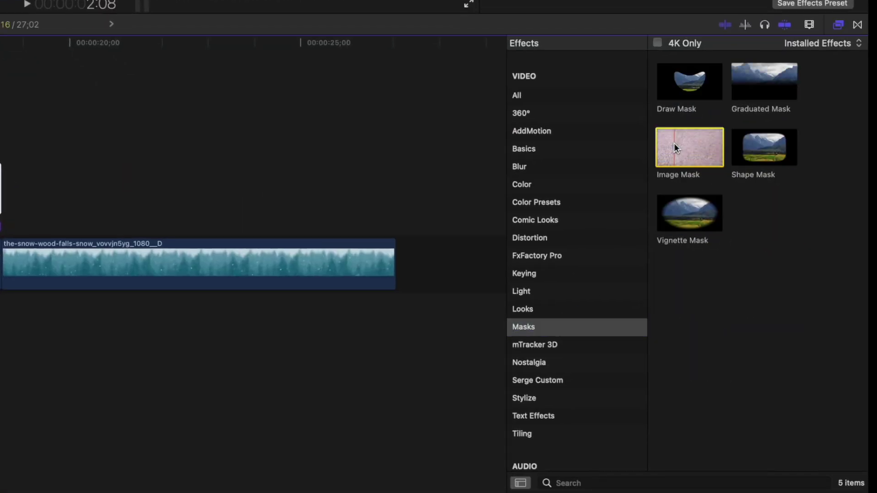
{"action": "left_click_drag", "start_coordinate": [673, 144], "coordinate": [204, 237]}
{"action": "left_click_drag", "start_coordinate": [416, 237], "coordinate": [1, 185]}
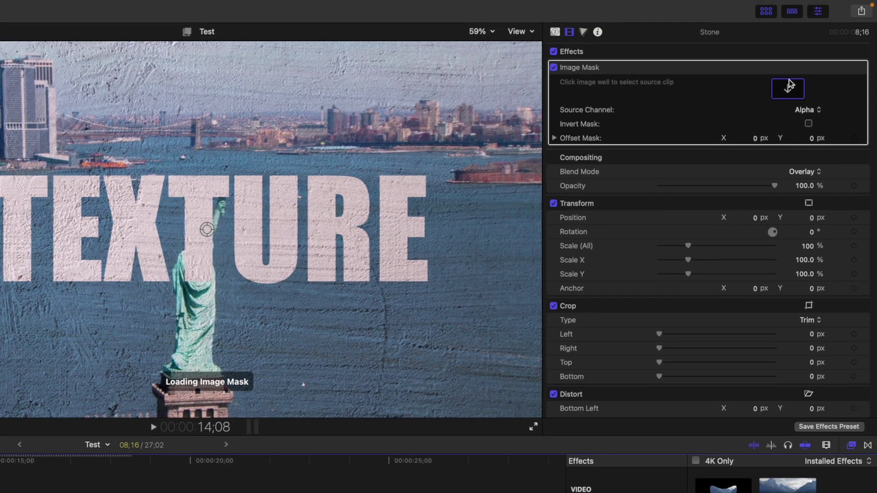
- Set the Image Mask source to the TEXTURE title clip
{"action": "left_click", "coordinate": [788, 88]}
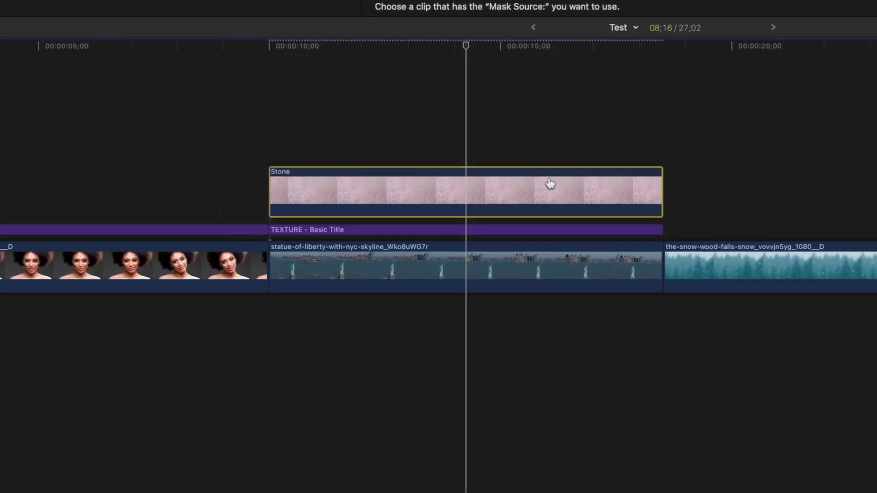
{"action": "left_click", "coordinate": [462, 226]}
{"action": "left_click", "coordinate": [442, 251]}
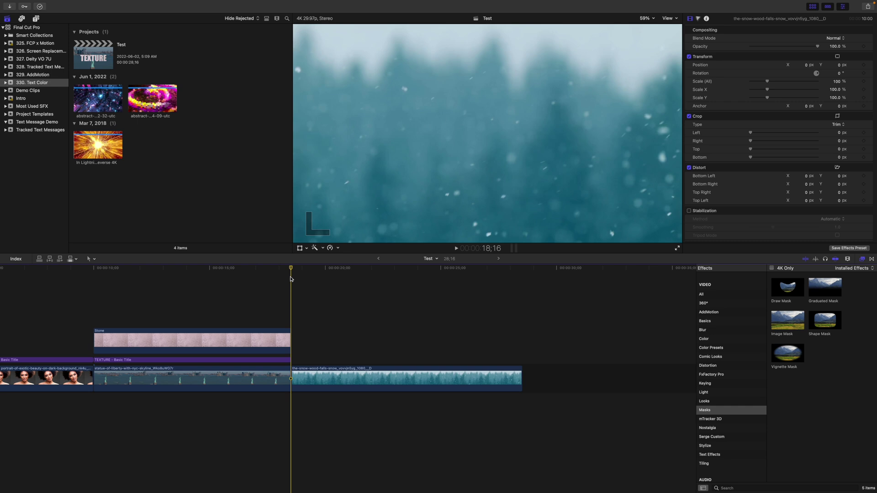
- Add a Basic Title over the snow clip and change its text to VIDEO
{"action": "key", "text": "ctrl+t"}
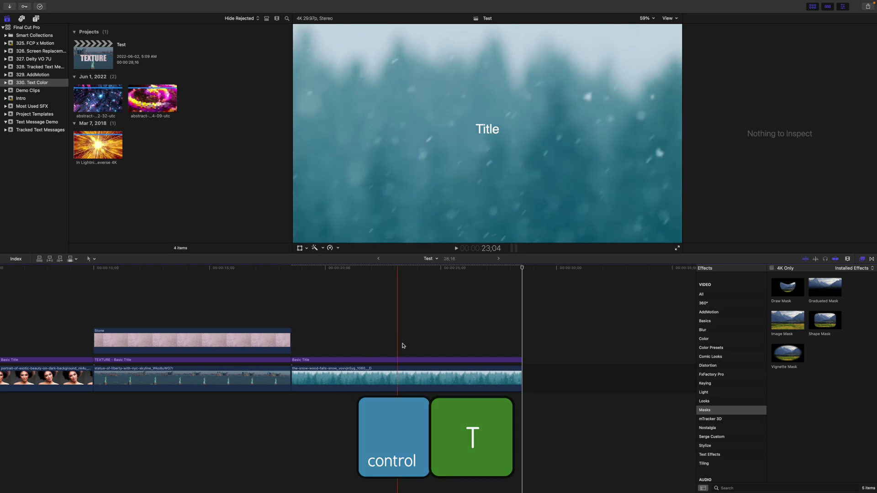
{"action": "left_click", "coordinate": [412, 361]}
{"action": "double_click", "coordinate": [413, 361]}
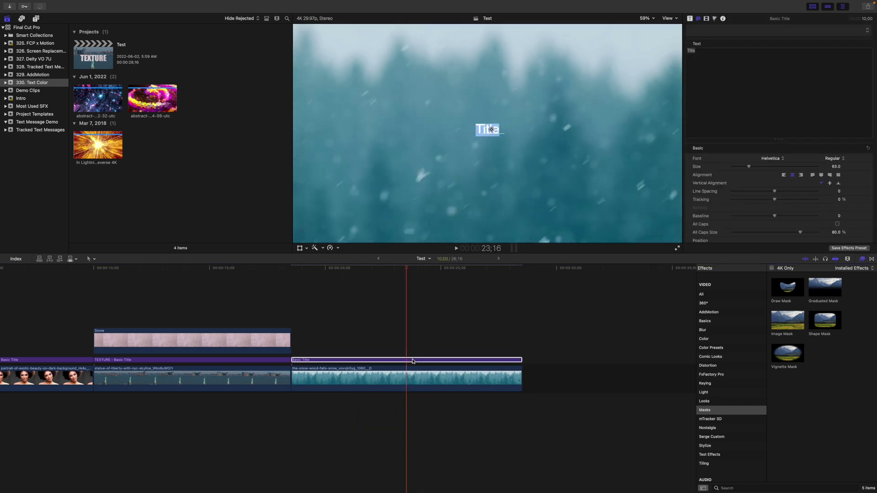
- Set the VIDEO title's font to Impact with size 540
{"action": "left_click", "coordinate": [783, 159]}
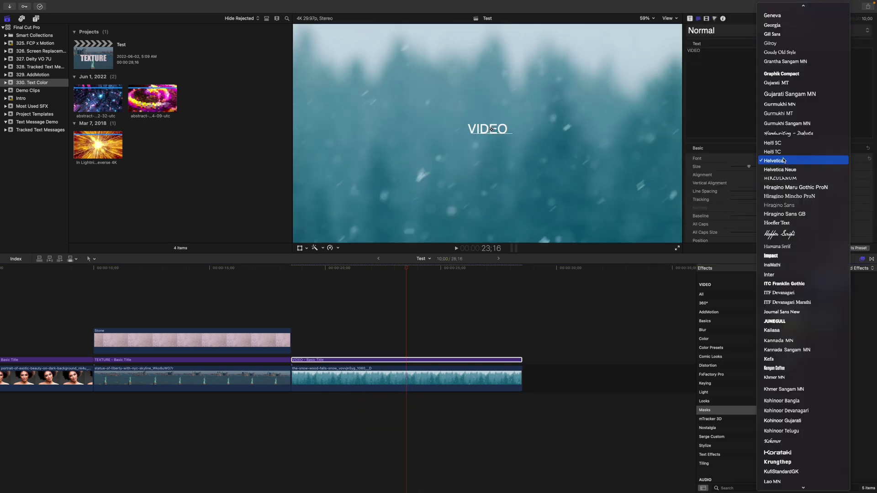
{"action": "left_click", "coordinate": [804, 245]}
{"action": "left_click_drag", "start_coordinate": [837, 169], "coordinate": [868, 167]}
{"action": "left_click", "coordinate": [465, 114]}
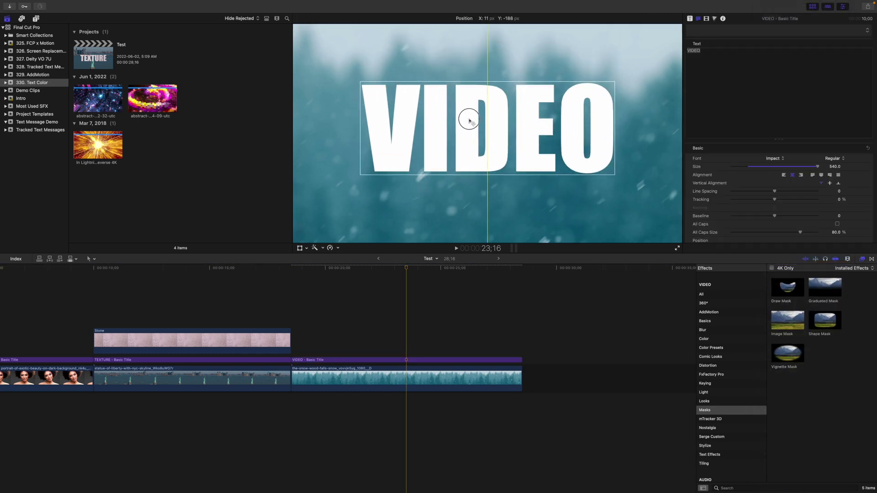
{"action": "left_click", "coordinate": [87, 152]}
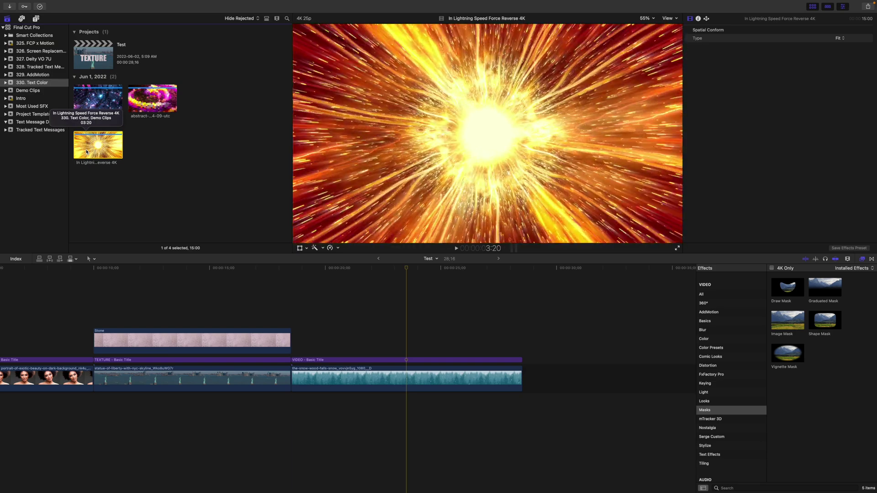
- Connect the In Lightning Speed Force Reverse 4K clip above the snow clip, trimmed to end with it
{"action": "left_click_drag", "start_coordinate": [87, 152], "coordinate": [298, 367]}
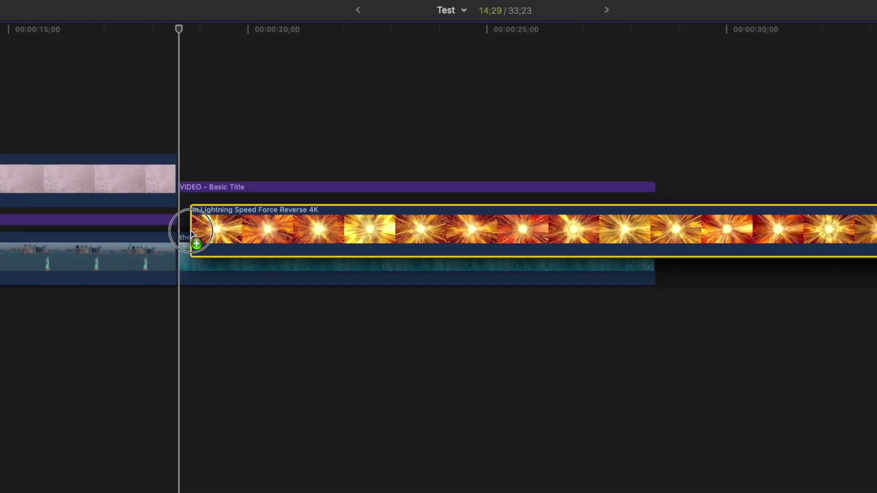
{"action": "left_click_drag", "start_coordinate": [192, 233], "coordinate": [180, 208]}
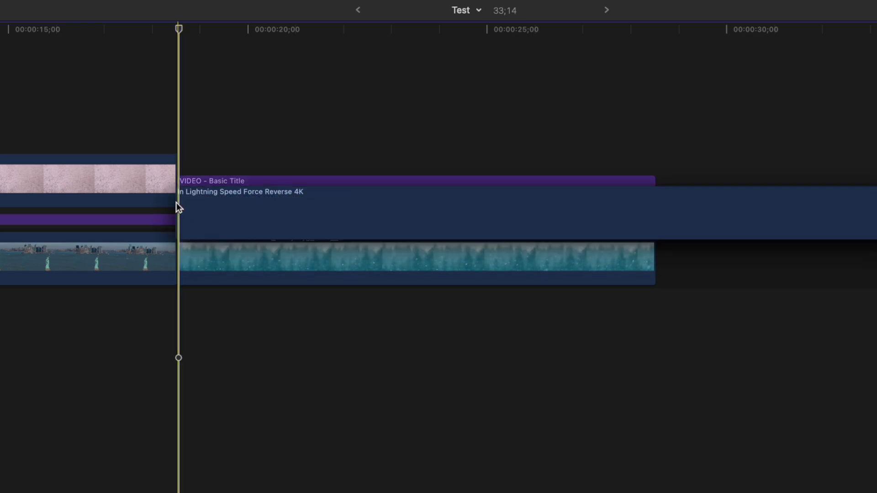
{"action": "key", "text": "alt+]"}
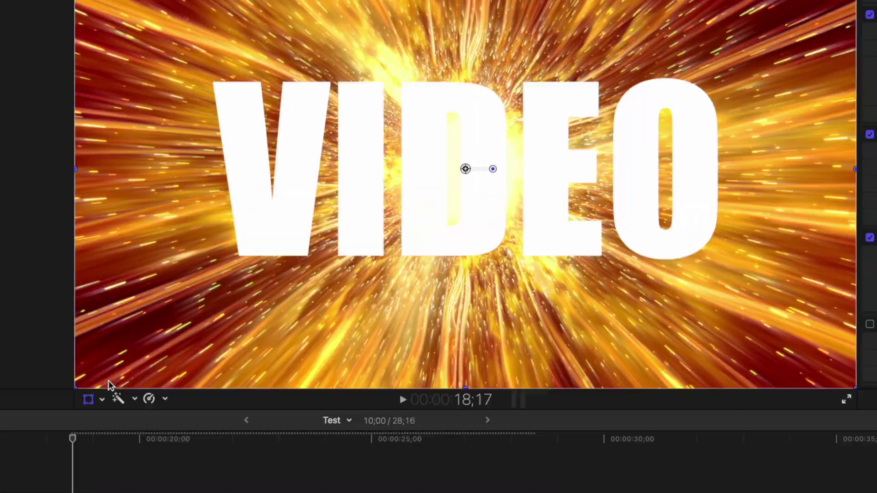
- Move the lightning footage upward in the frame using Transform
{"action": "left_click", "coordinate": [195, 0]}
{"action": "left_click_drag", "start_coordinate": [486, 370], "coordinate": [481, 224]}
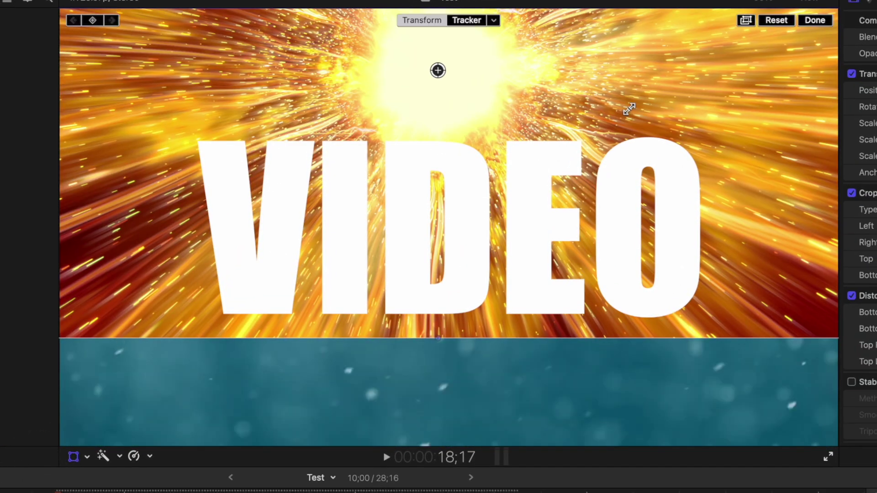
{"action": "left_click", "coordinate": [820, 21]}
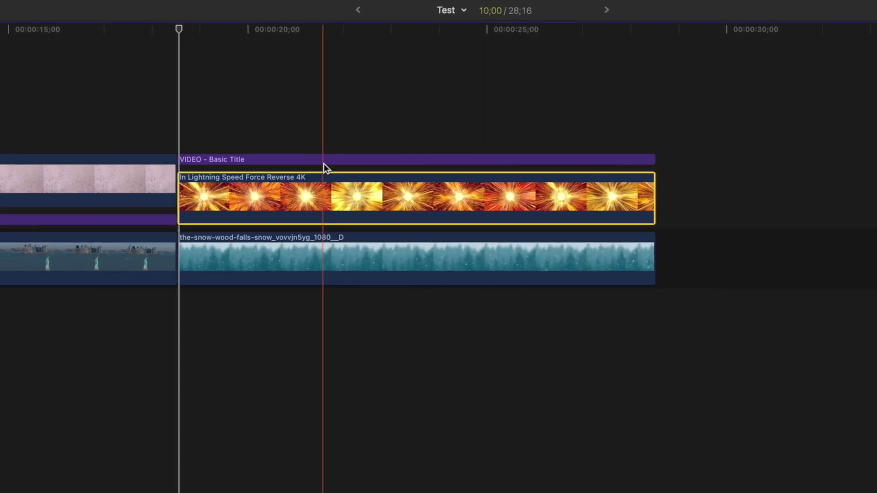
{"action": "left_click", "coordinate": [324, 160]}
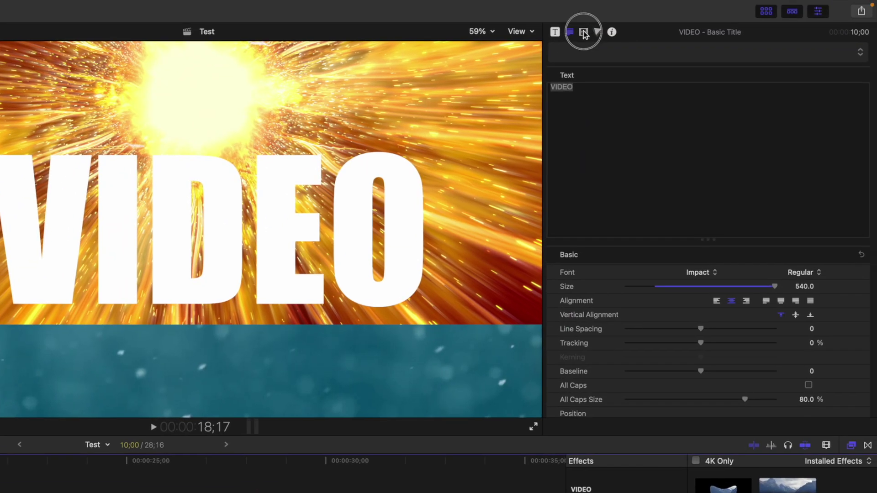
- Set the VIDEO title's Blend Mode to Stencil Alpha
{"action": "left_click", "coordinate": [584, 32]}
{"action": "left_click", "coordinate": [817, 68]}
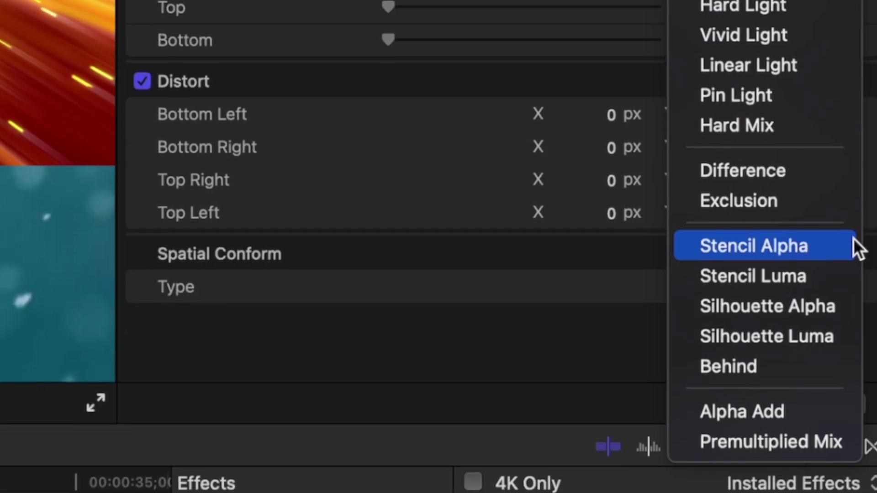
{"action": "left_click", "coordinate": [845, 239]}
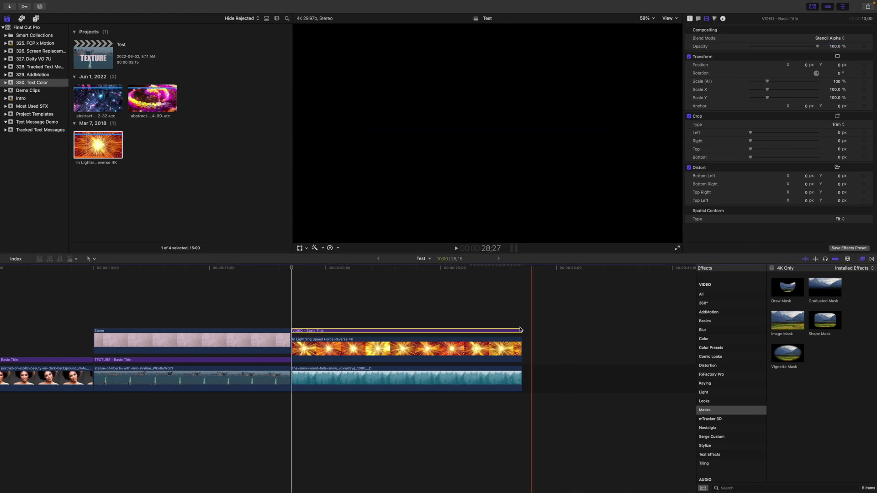
- Shift the lightning clip slightly down and right inside the letters
{"action": "left_click", "coordinate": [294, 349]}
{"action": "left_click", "coordinate": [299, 248]}
{"action": "left_click_drag", "start_coordinate": [481, 55], "coordinate": [485, 63]}
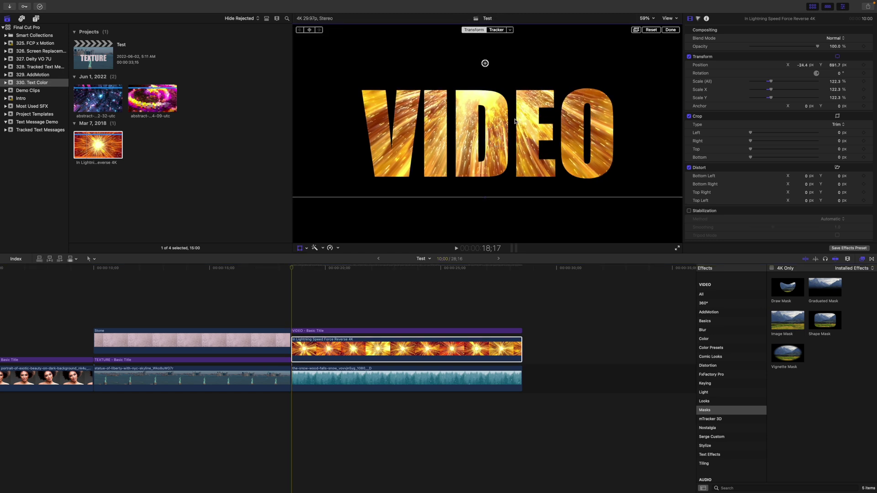
- Select the VIDEO title and lightning clip together and make them the compound clip 'Test Clip'
{"action": "left_click", "coordinate": [669, 30]}
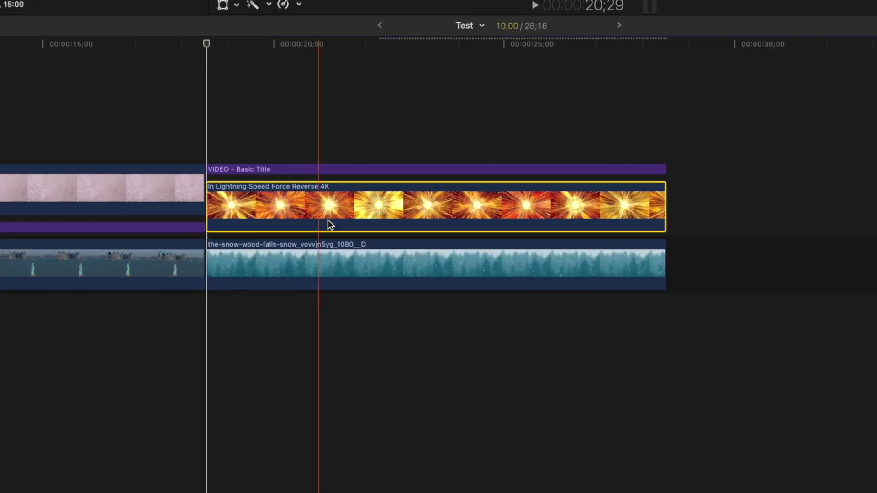
{"action": "left_click", "coordinate": [370, 331], "text": "super"}
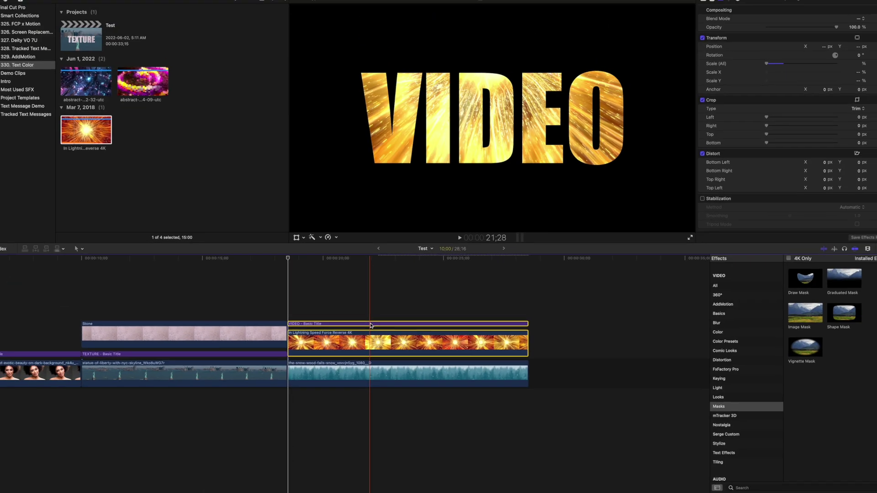
{"action": "key", "text": "alt+g"}
{"action": "key", "text": "Return"}
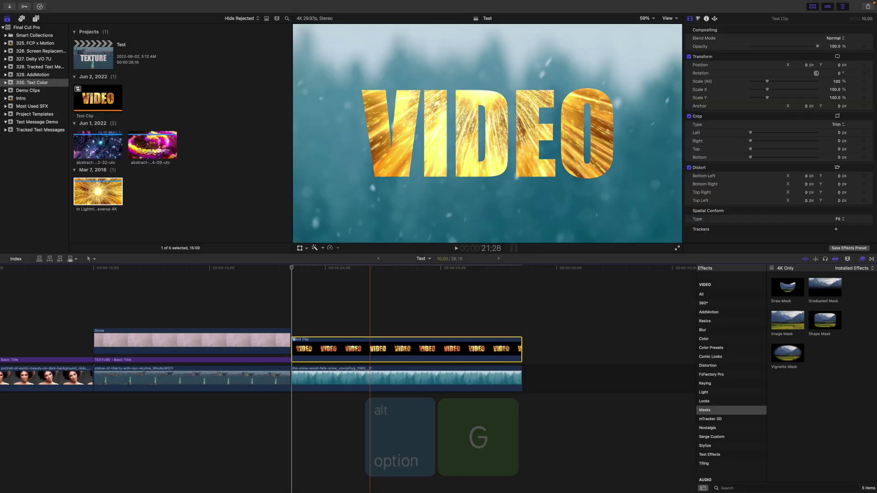